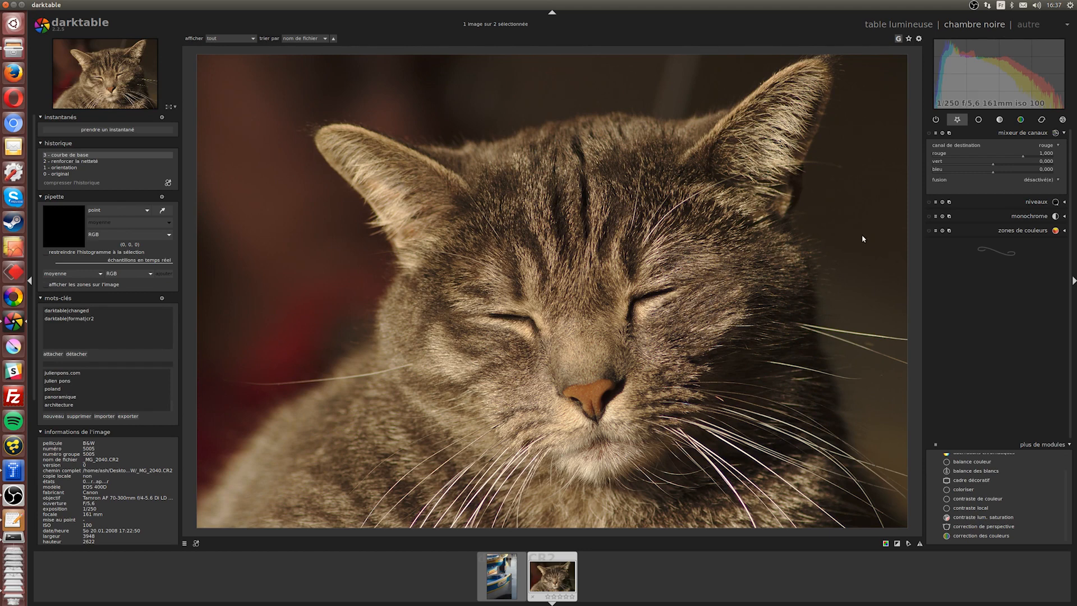
Convert the cat photo to black and white with the monochrome module, shrinking its colour filter and moving it to the orange-red area.
left_click(1065, 134)
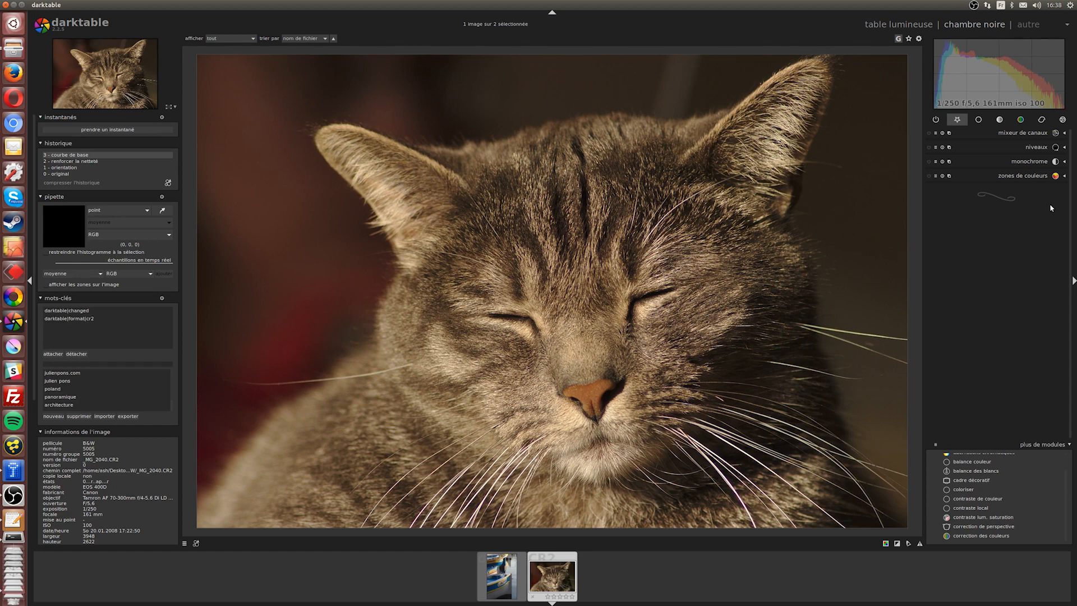
left_click(1059, 162)
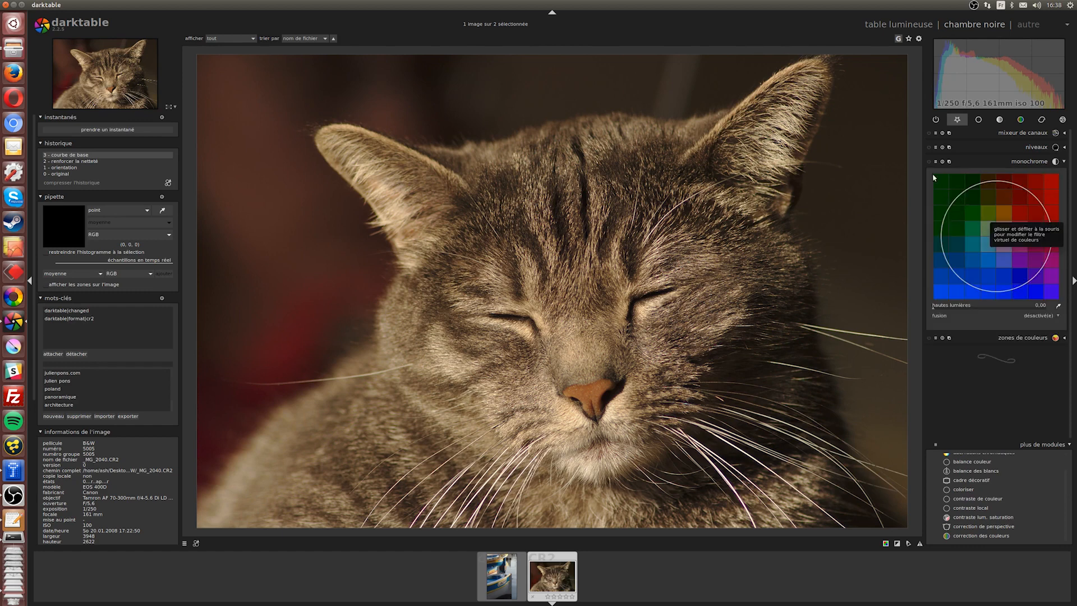
left_click(951, 282)
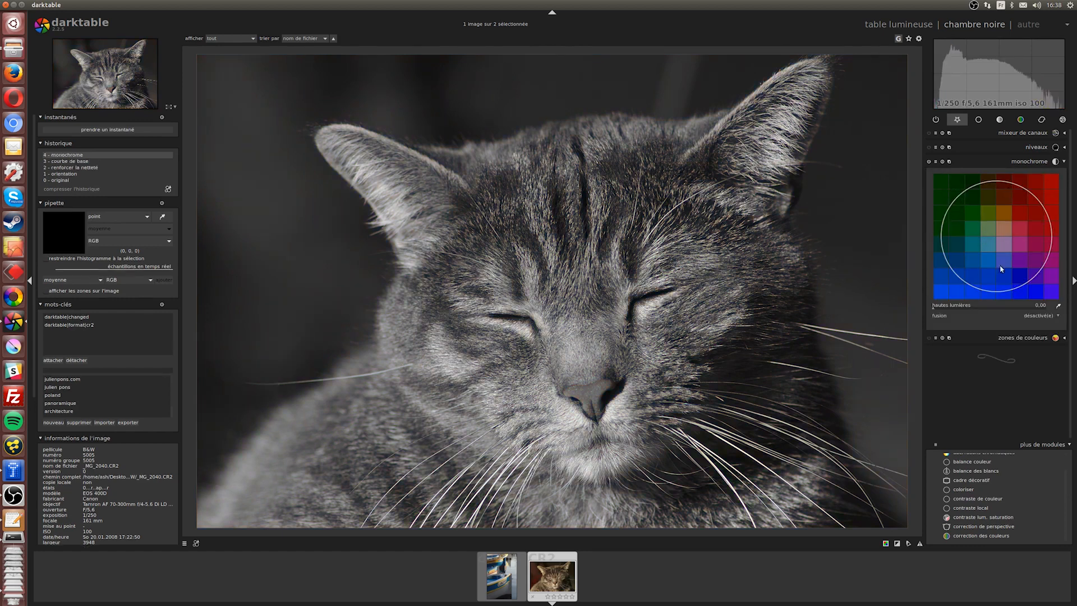
scroll(998, 268, "up", 5)
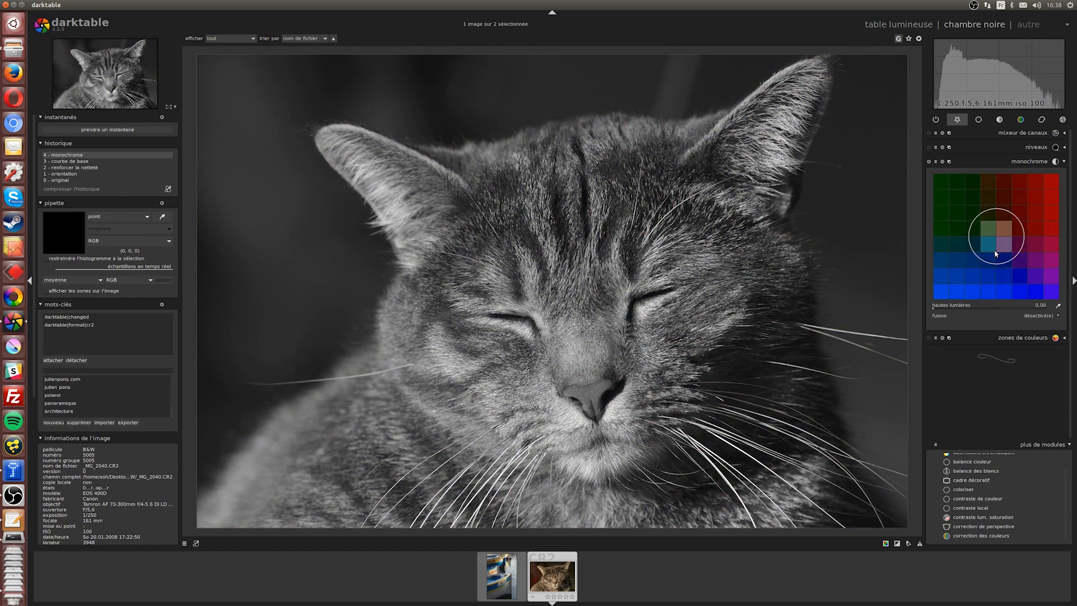
left_click_drag(997, 254, 1020, 213)
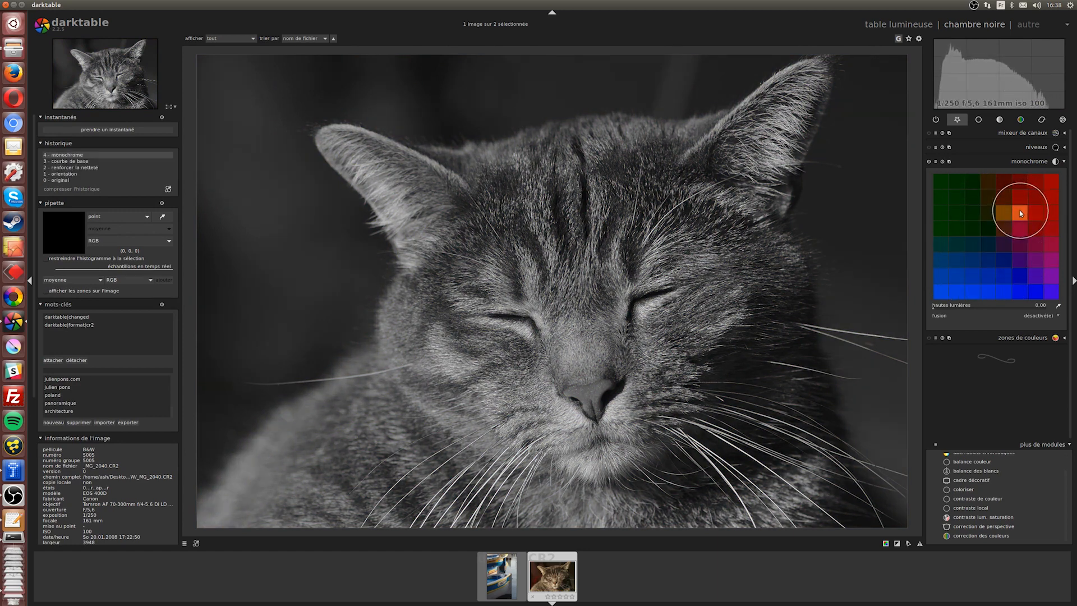
Refine the monochrome filter's size and position over the orange-red tones, and turn the monochrome module off.
scroll(1020, 213, "up", 4)
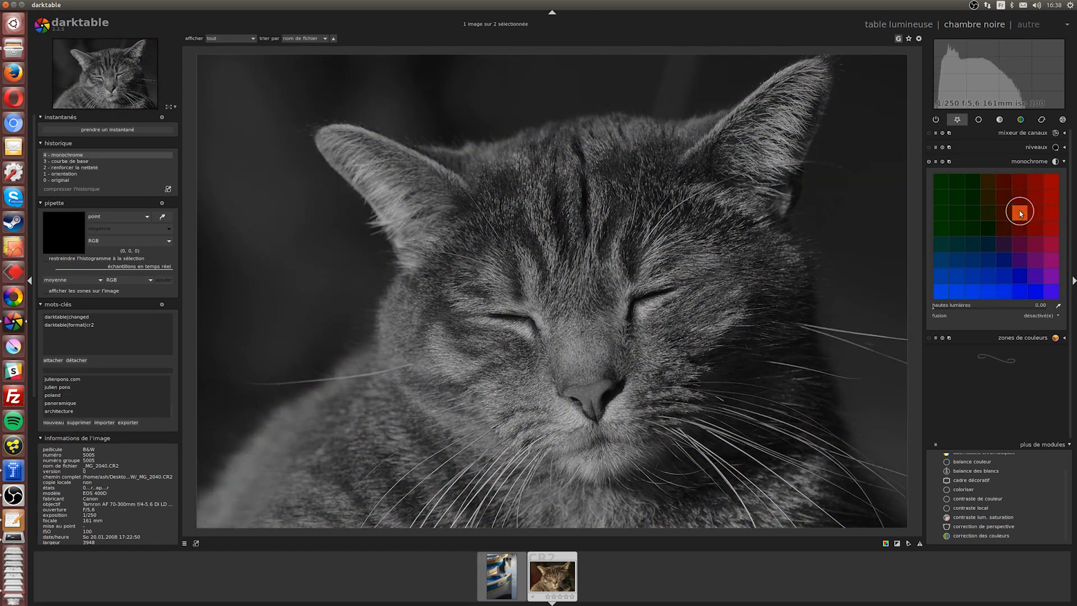
scroll(1021, 213, "down", 4)
mouse_move(1029, 221)
left_mouse_down()
mouse_move(1020, 228)
mouse_move(1026, 220)
left_mouse_up()
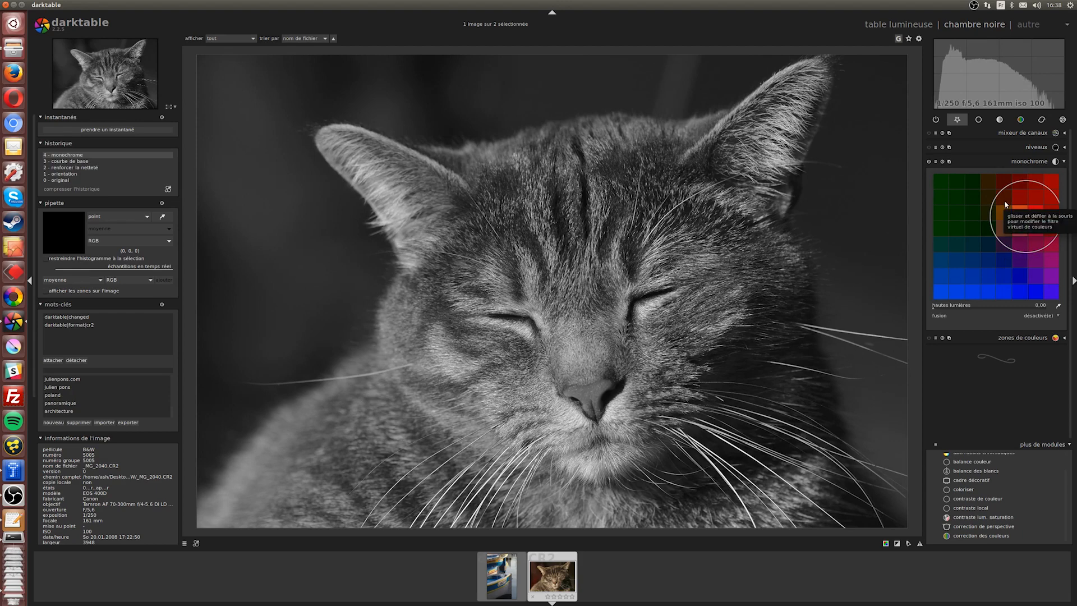
mouse_move(1006, 206)
left_mouse_down()
mouse_move(947, 231)
mouse_move(947, 242)
mouse_move(954, 201)
mouse_move(954, 283)
mouse_move(1047, 286)
mouse_move(956, 286)
mouse_move(953, 219)
mouse_move(1033, 197)
mouse_move(1017, 215)
left_mouse_up()
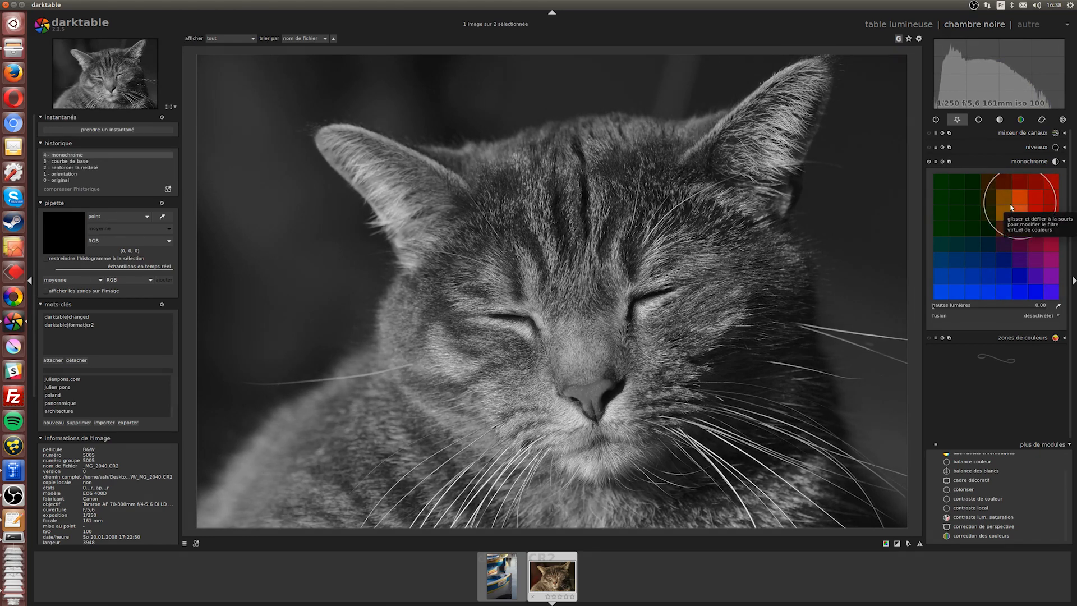
mouse_move(1011, 207)
left_mouse_down()
mouse_move(937, 297)
mouse_move(1014, 189)
mouse_move(1024, 218)
left_mouse_up()
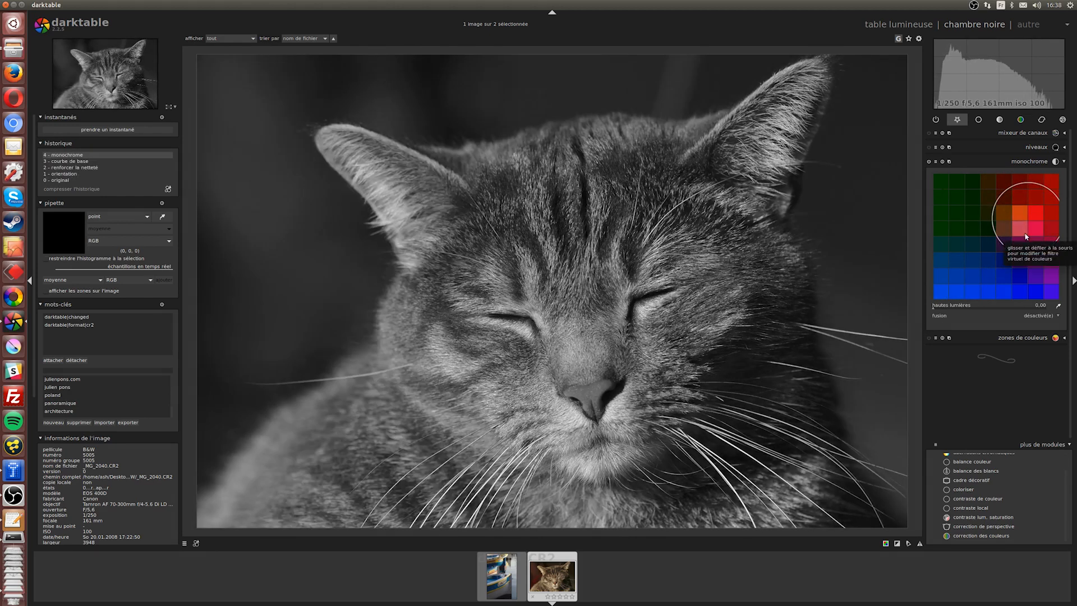
left_click(929, 162)
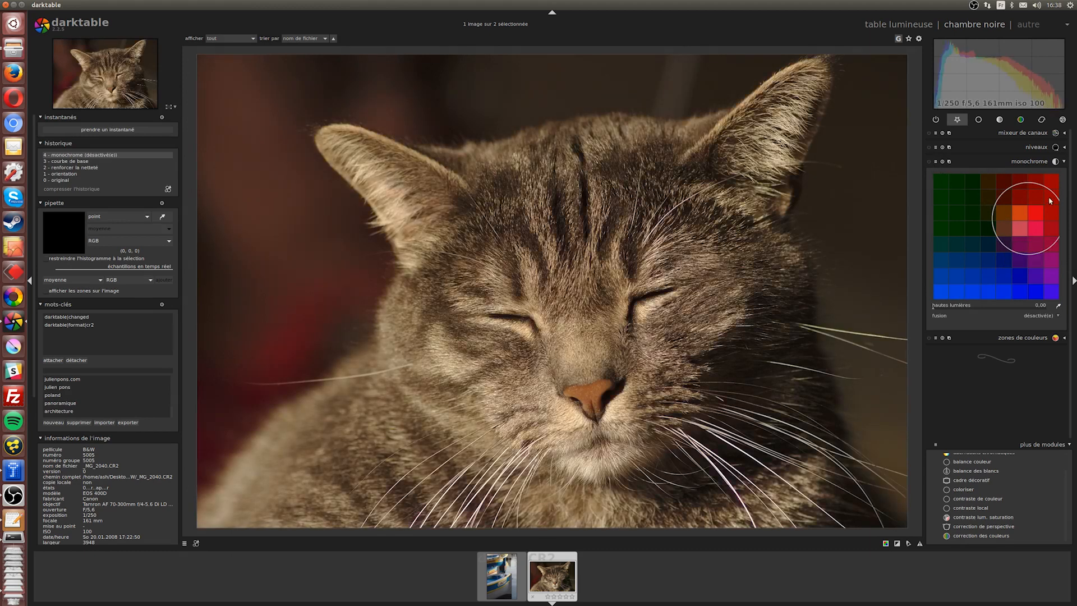
left_click(1065, 162)
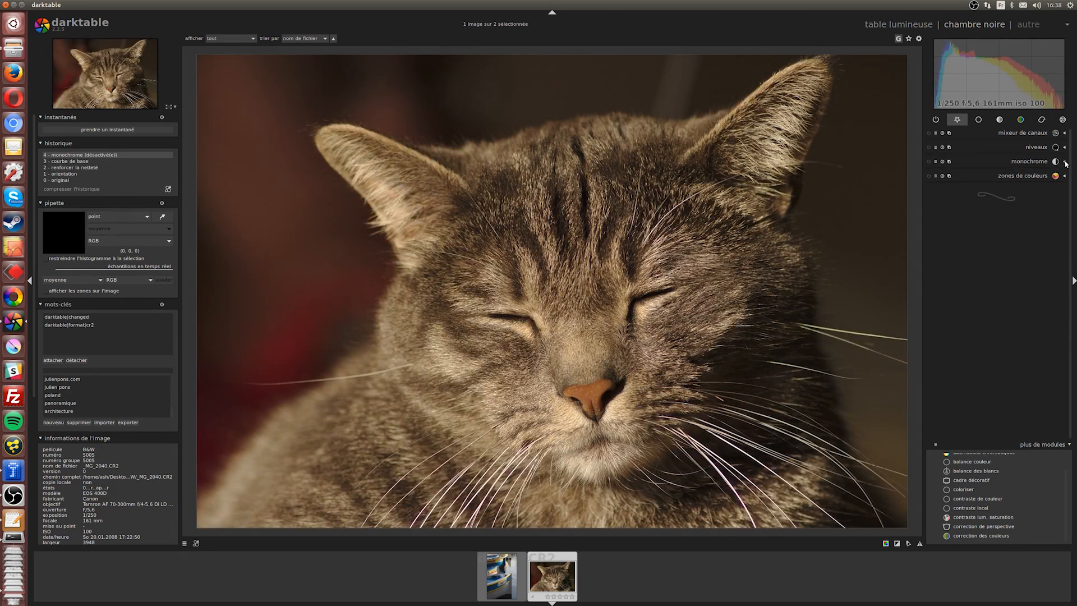
Enable the channel mixer on the cat photo and set its destination channel to gris.
left_click(932, 135)
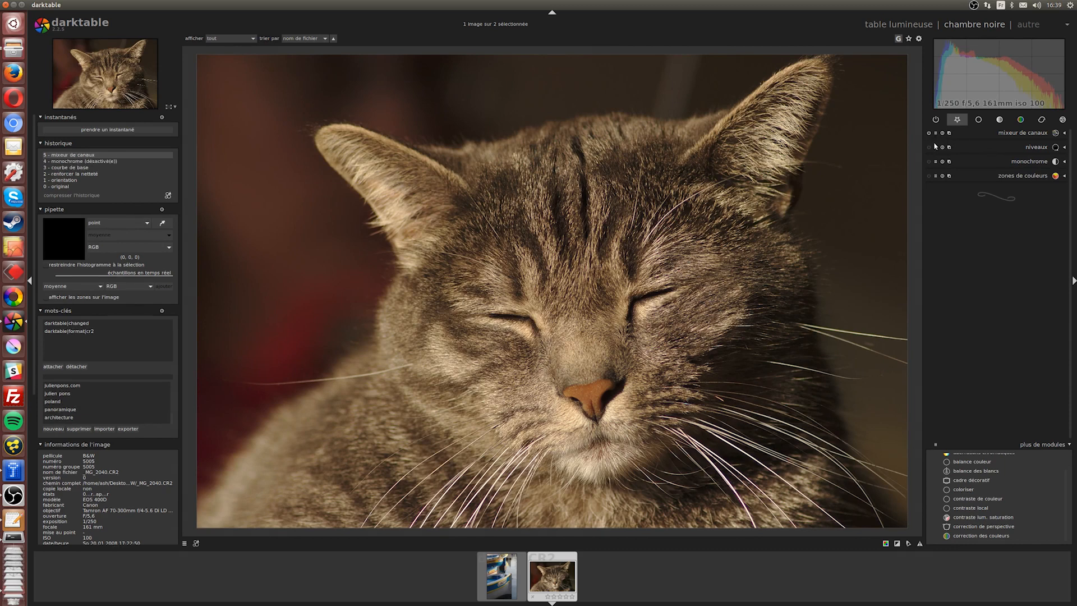
left_click(1064, 133)
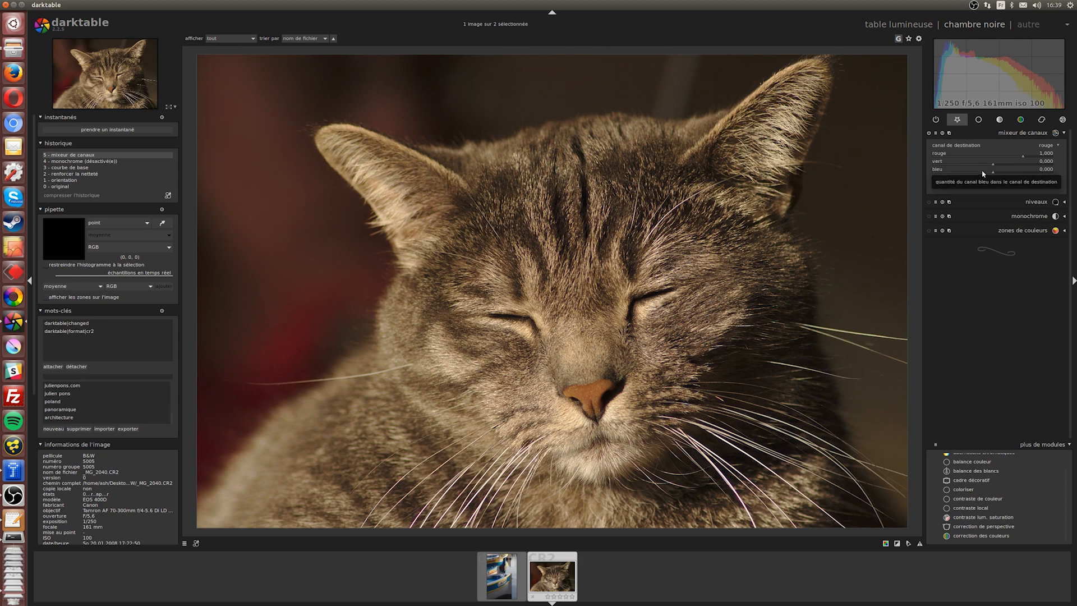
left_click(1054, 147)
left_click(1048, 162)
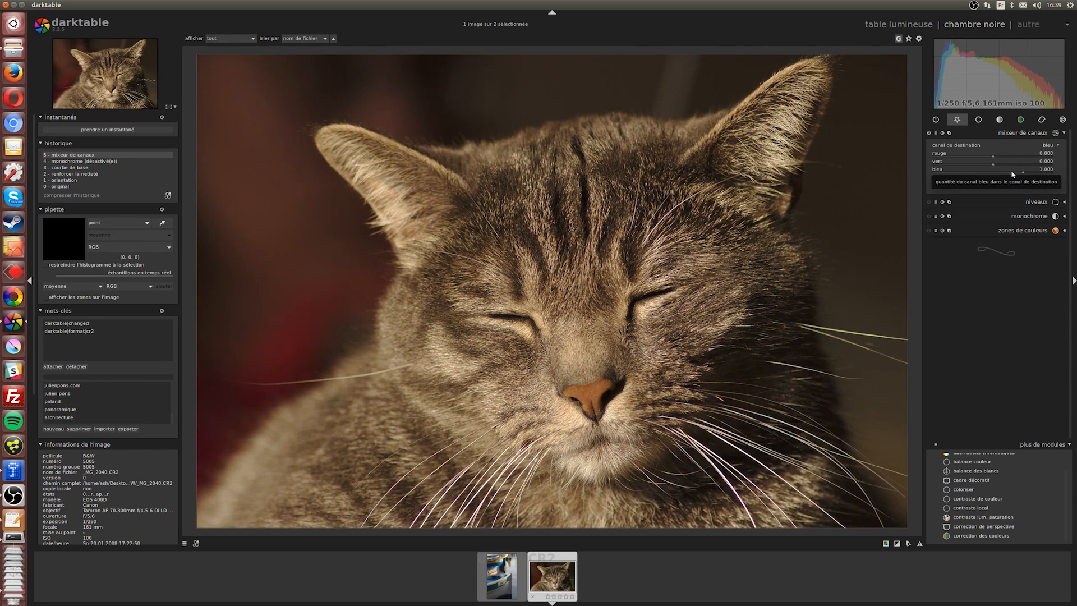
left_click(1052, 146)
left_click(1051, 152)
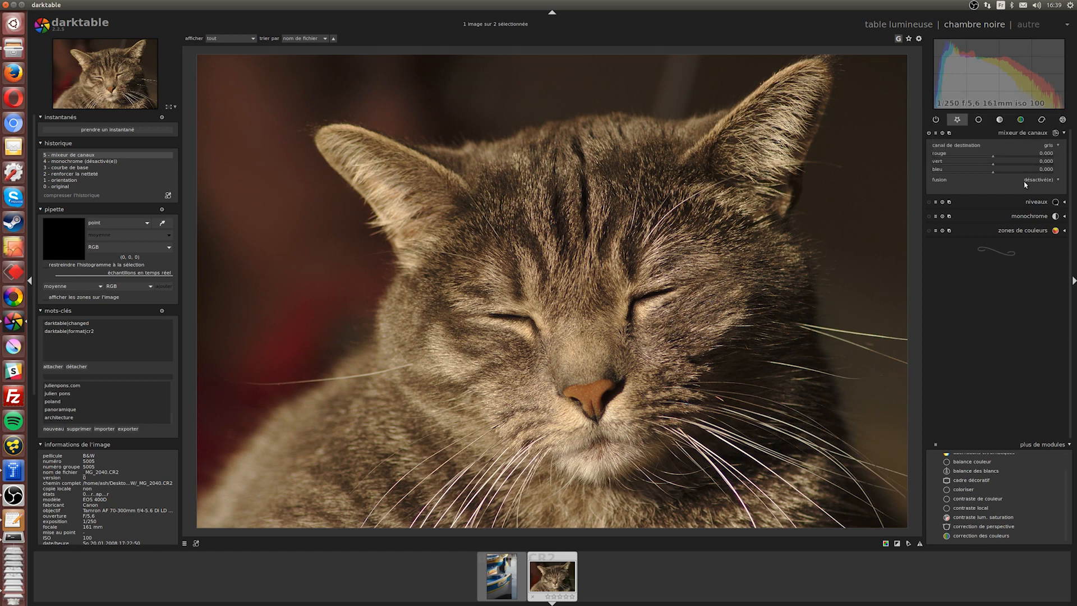
Apply a black-and-white channel mixer preset and adjust its mix to red 0.321, green 0.640 and blue 0.186.
left_click(935, 133)
left_click(990, 168)
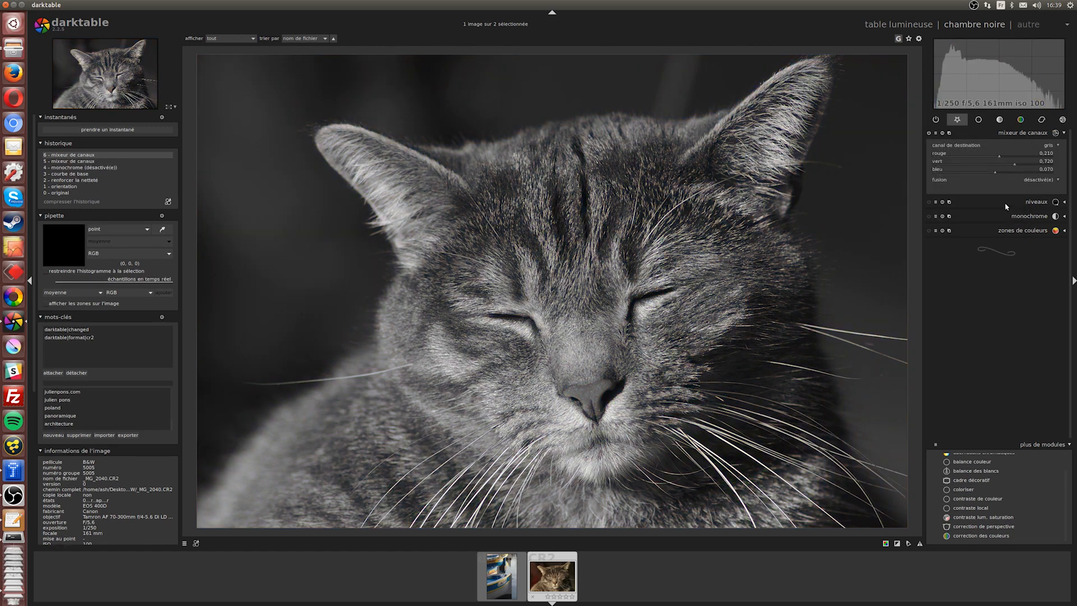
left_click(1012, 164)
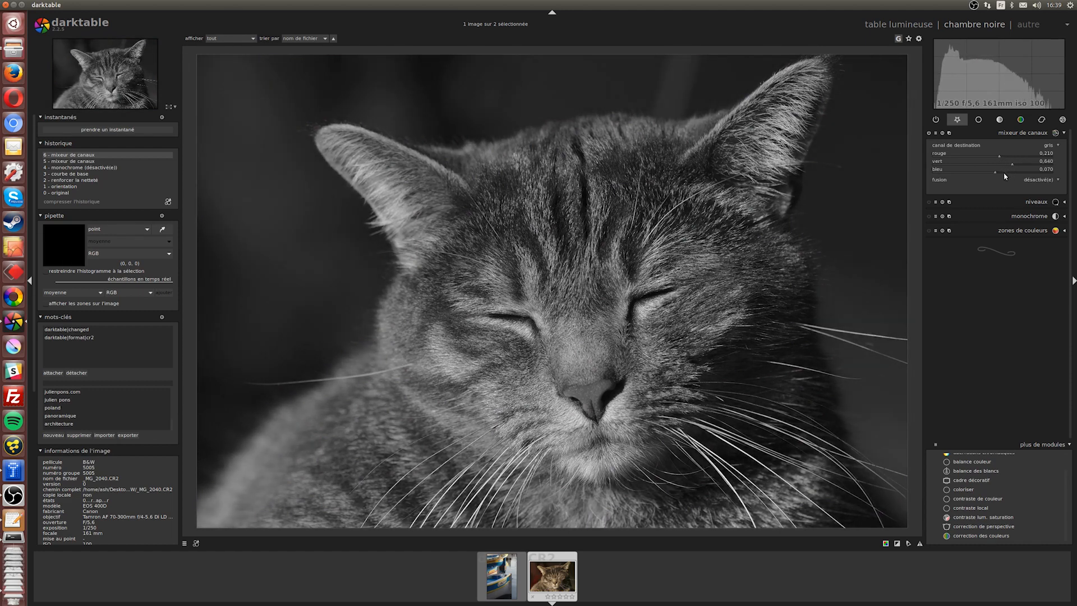
left_click(1003, 170)
left_click(998, 173)
left_click(998, 172)
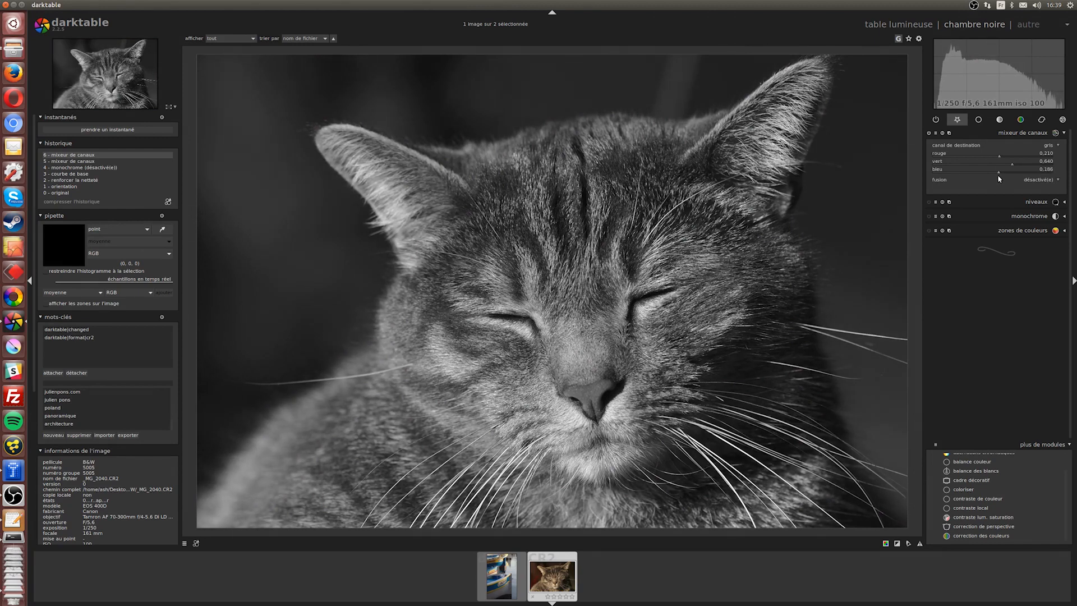
left_click(1003, 157)
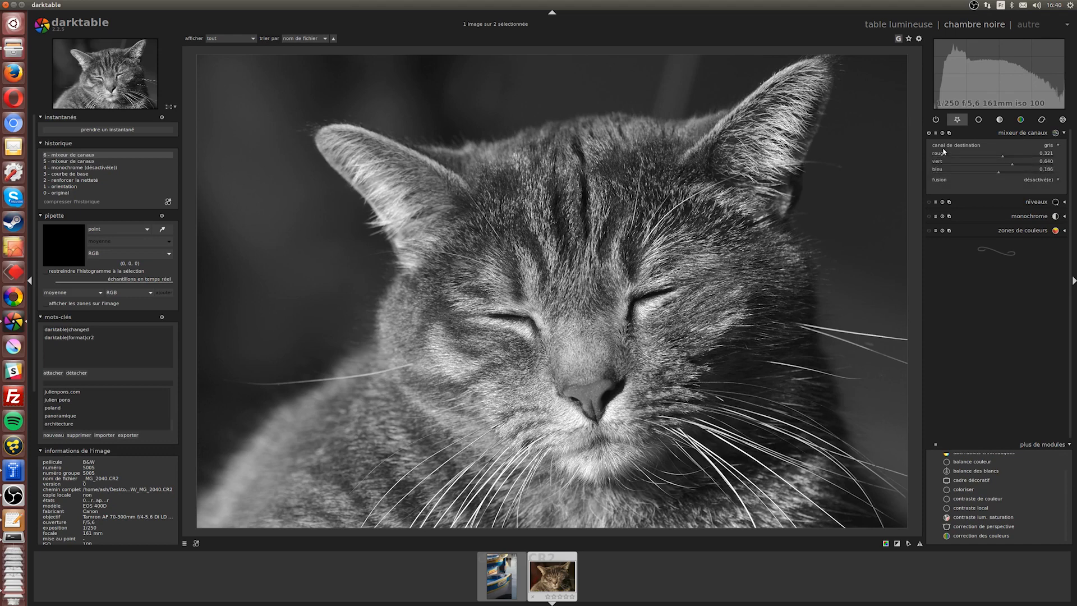
Turn off the channel mixer and open the saturation curve of the color zones module.
left_click(930, 134)
left_click(1064, 230)
left_click(961, 192)
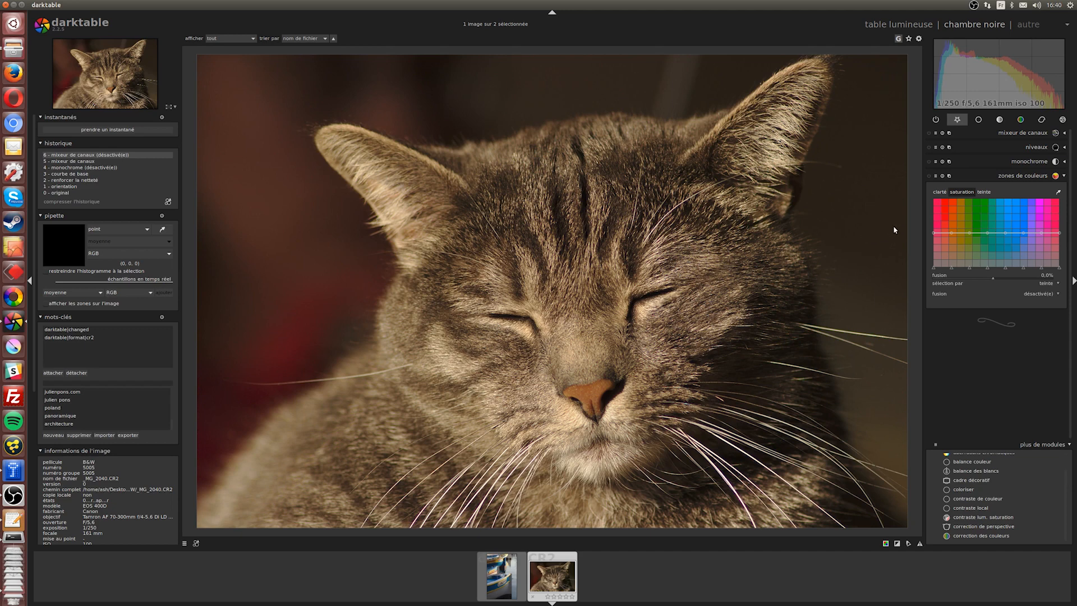
Sample the red background beside the cat for color zones, switch sampling to zone mode, and try to adjust the red saturation.
left_click(1059, 192)
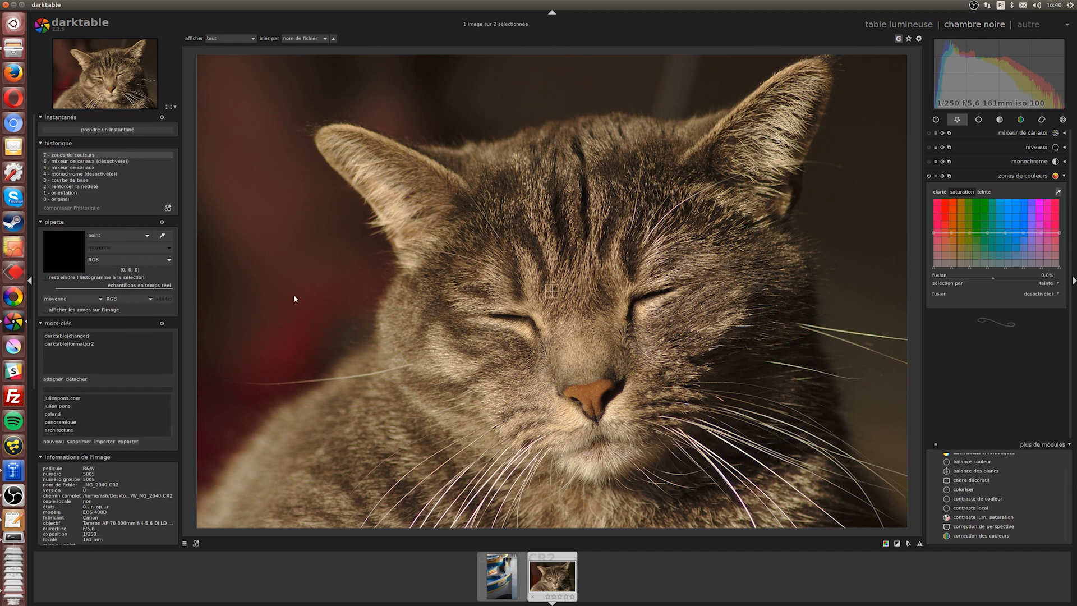
left_click(248, 279)
left_click(306, 315)
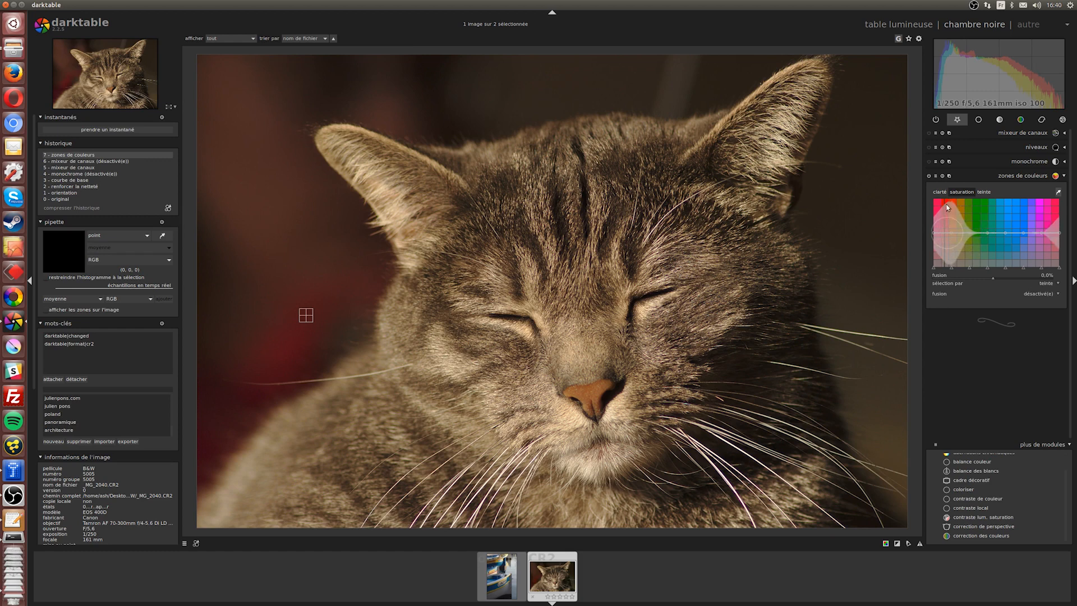
left_click(137, 236)
left_click(137, 244)
left_click_drag(295, 312, 313, 330)
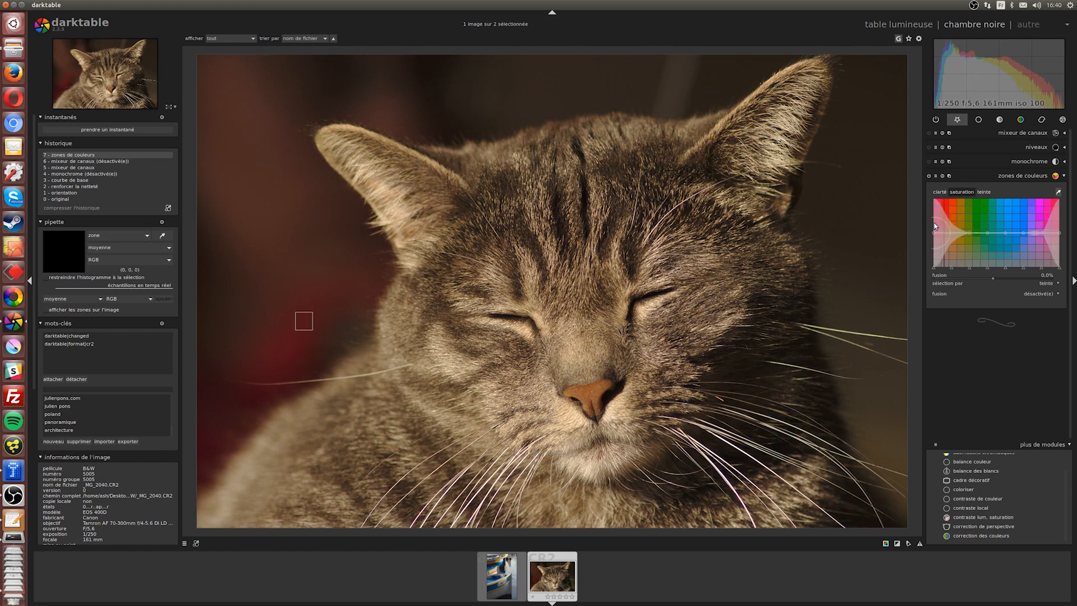
mouse_move(945, 234)
left_mouse_down()
mouse_move(937, 257)
mouse_move(933, 237)
left_mouse_up()
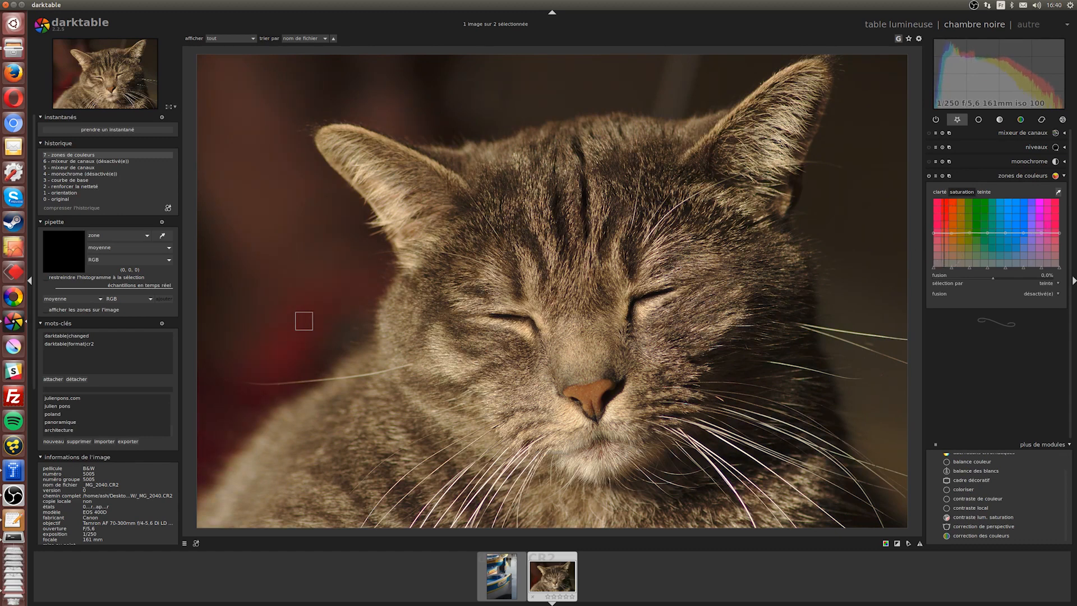
Open the boat photo and set the colour picker to point sampling.
left_click(493, 572)
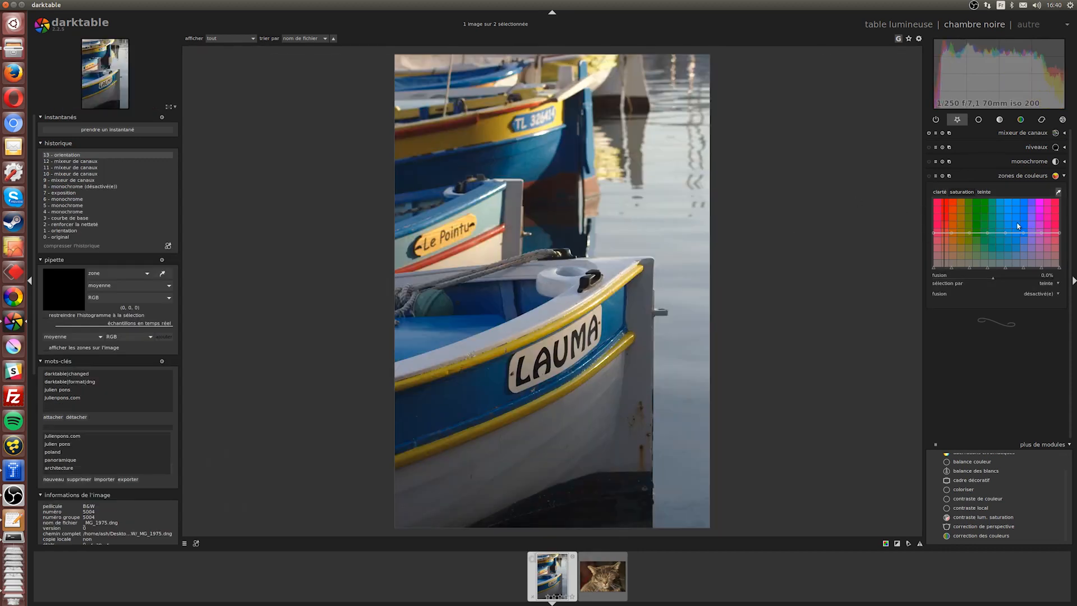
left_click(130, 274)
left_click(130, 275)
Sample the boat's yellow trim with the color zones picker and strongly lower the saturation of the yellow tones.
left_click(1059, 193)
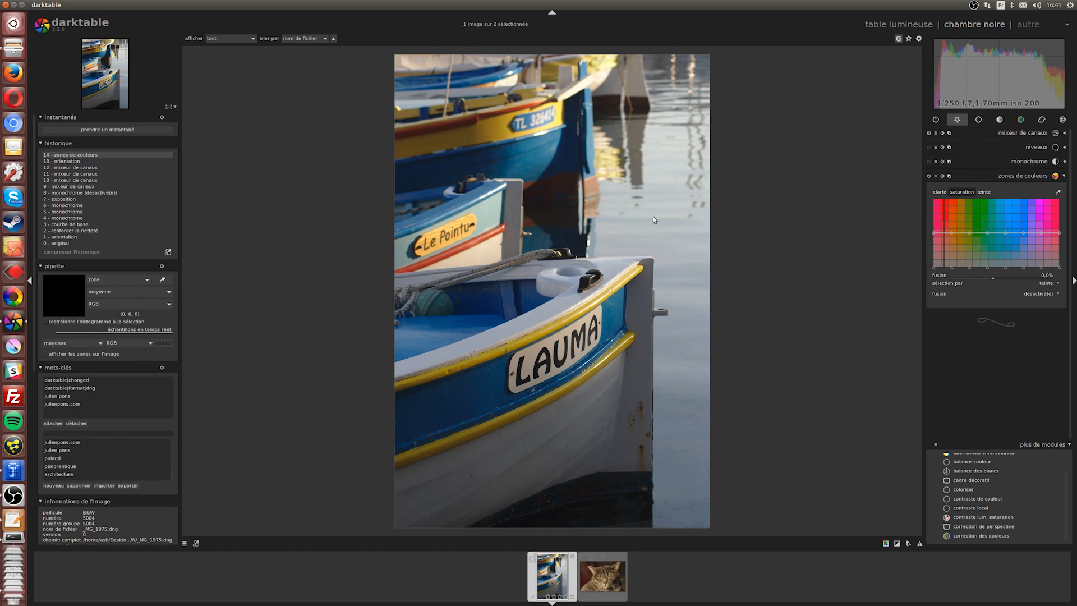
left_click(1058, 193)
mouse_move(551, 290)
left_mouse_down()
mouse_move(545, 301)
mouse_move(592, 338)
mouse_move(540, 316)
mouse_move(637, 312)
mouse_move(574, 315)
left_mouse_up()
left_click_drag(962, 233, 960, 265)
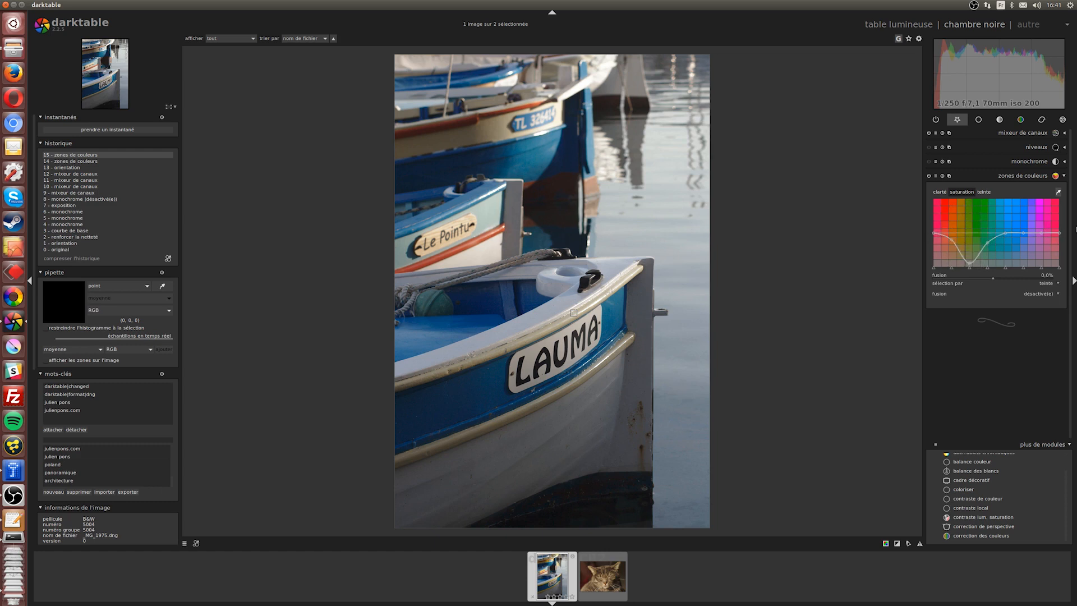
Show the lightness curve of the color zones module.
left_click(939, 192)
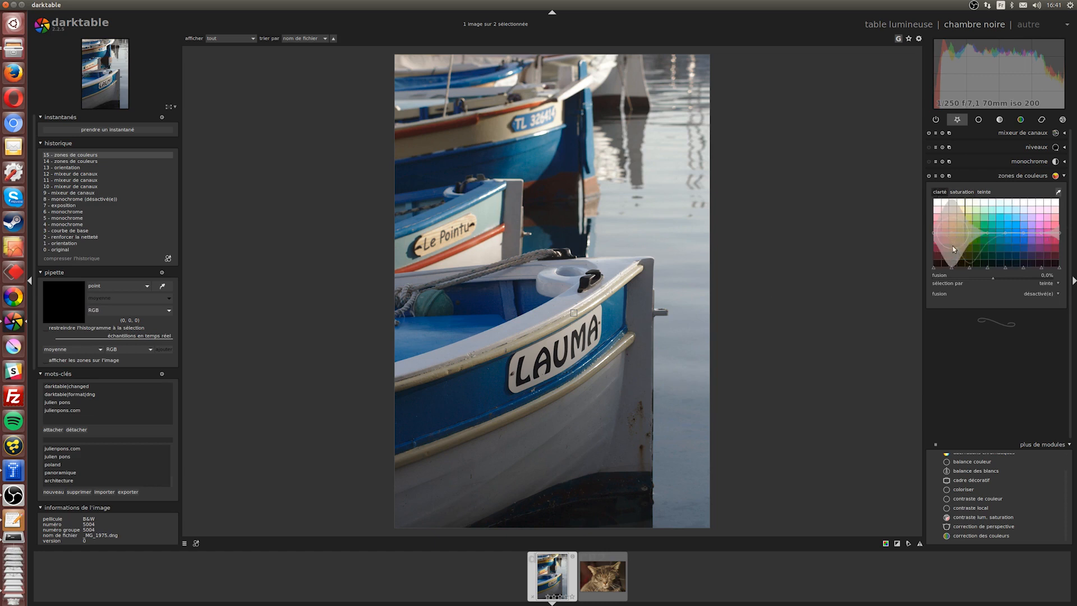